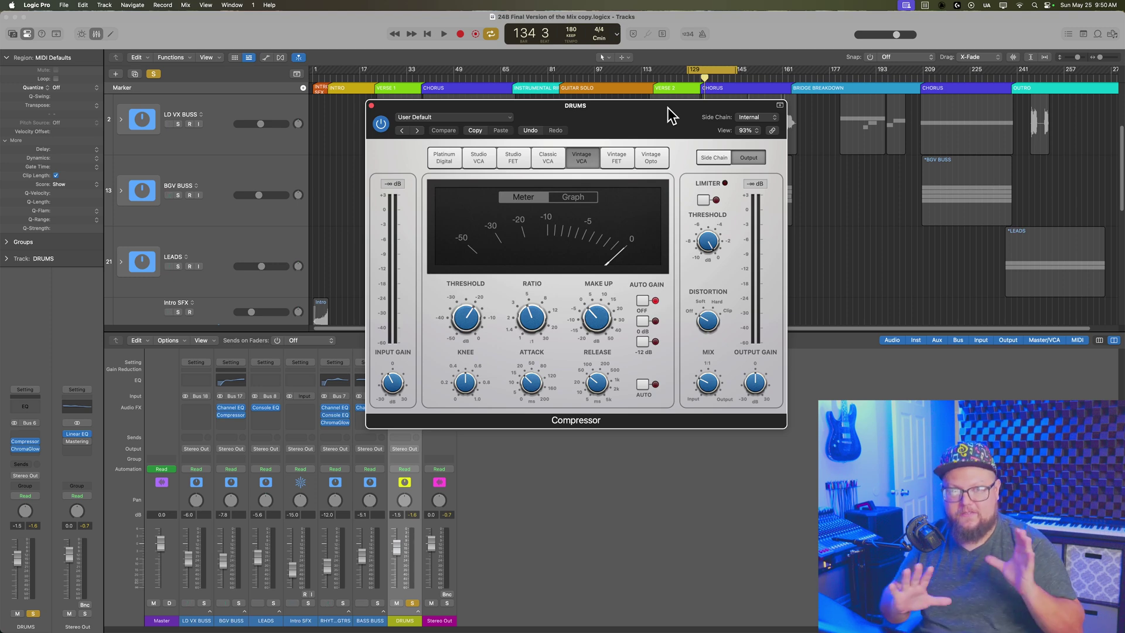
# Close the DRUMS bus Compressor plug-in window.
pyautogui.click(371, 106)
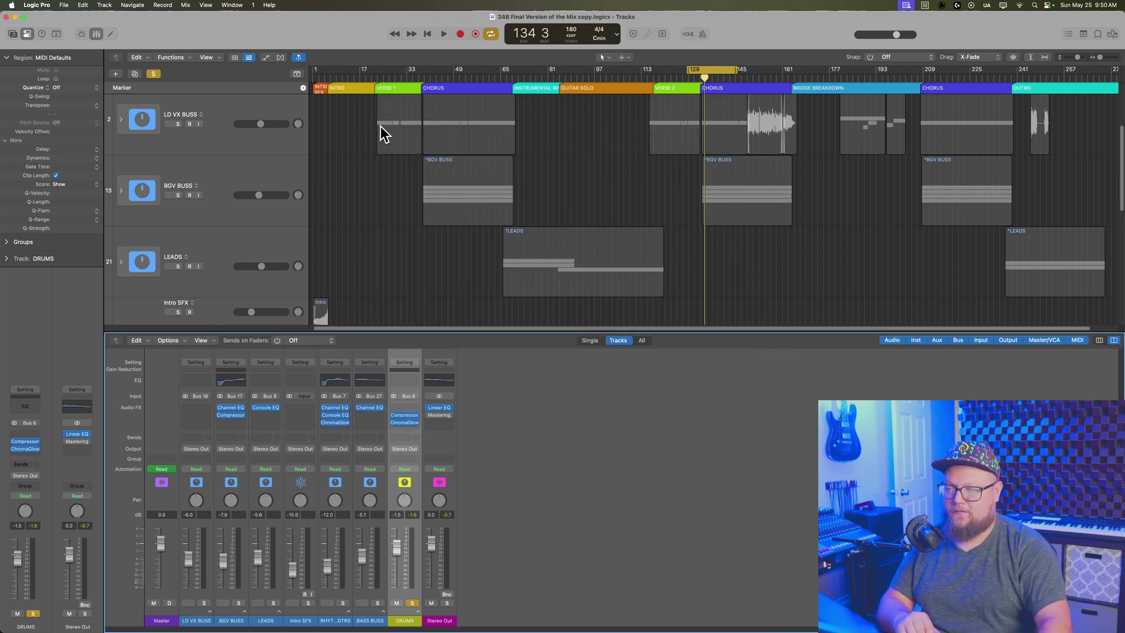
# Insert the UADx API 2500 Bus Compressor (Stereo) in the DRUMS top Audio FX slot, repositioning its window.
pyautogui.click(403, 408)
pyautogui.moveTo(486, 443)
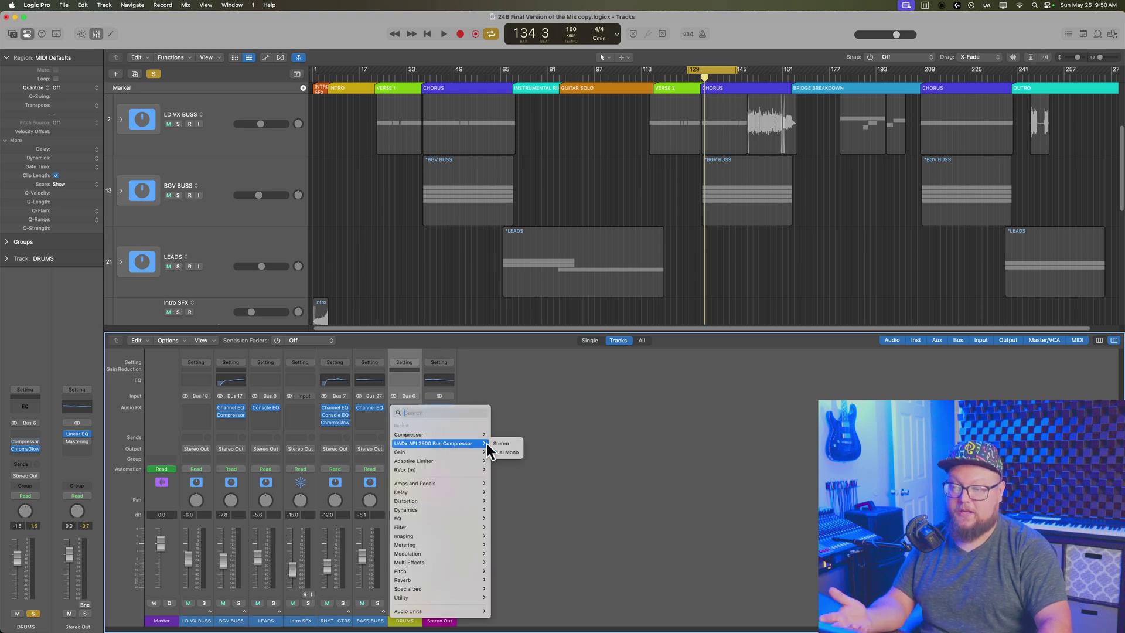
pyautogui.click(504, 443)
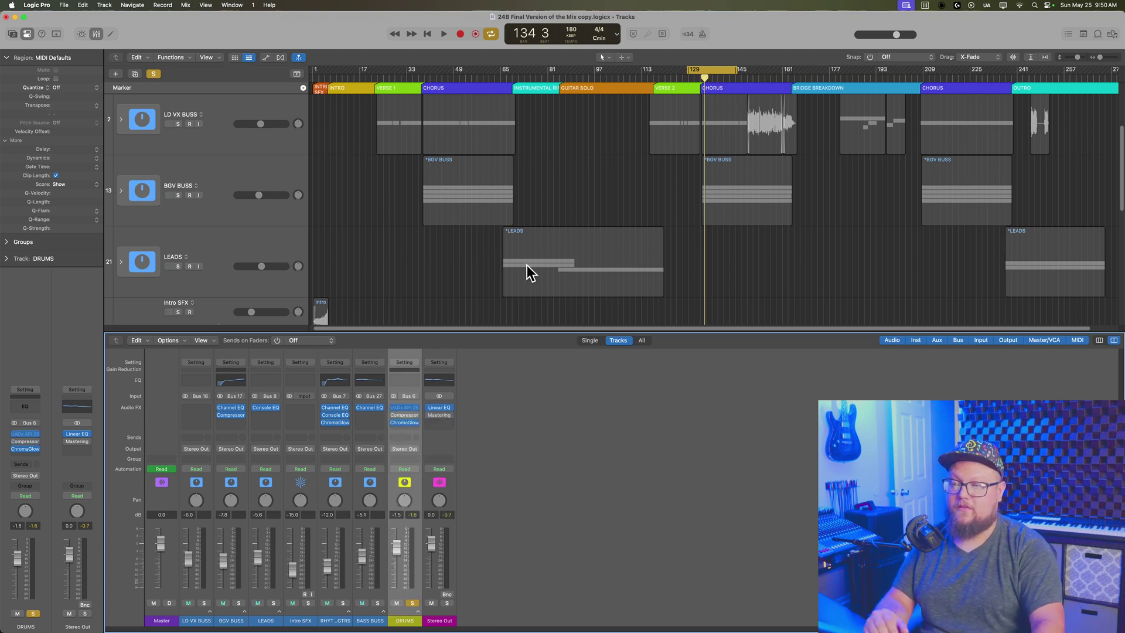
pyautogui.moveTo(511, 126); pyautogui.dragTo(480, 110)
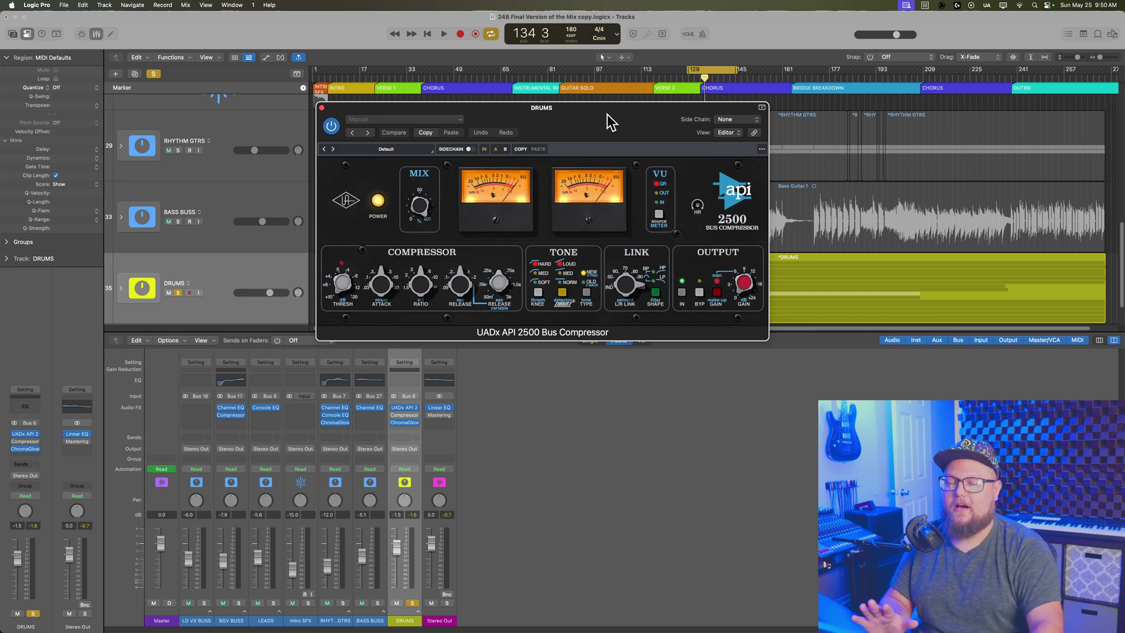
# Turn the API 2500's L/R Link knob counter-clockwise down to IND.
pyautogui.moveTo(625, 284)
pyautogui.mouseDown()
pyautogui.moveTo(613, 372)
pyautogui.moveTo(628, 299)
pyautogui.moveTo(630, 340)
pyautogui.moveTo(630, 296)
pyautogui.mouseUp()
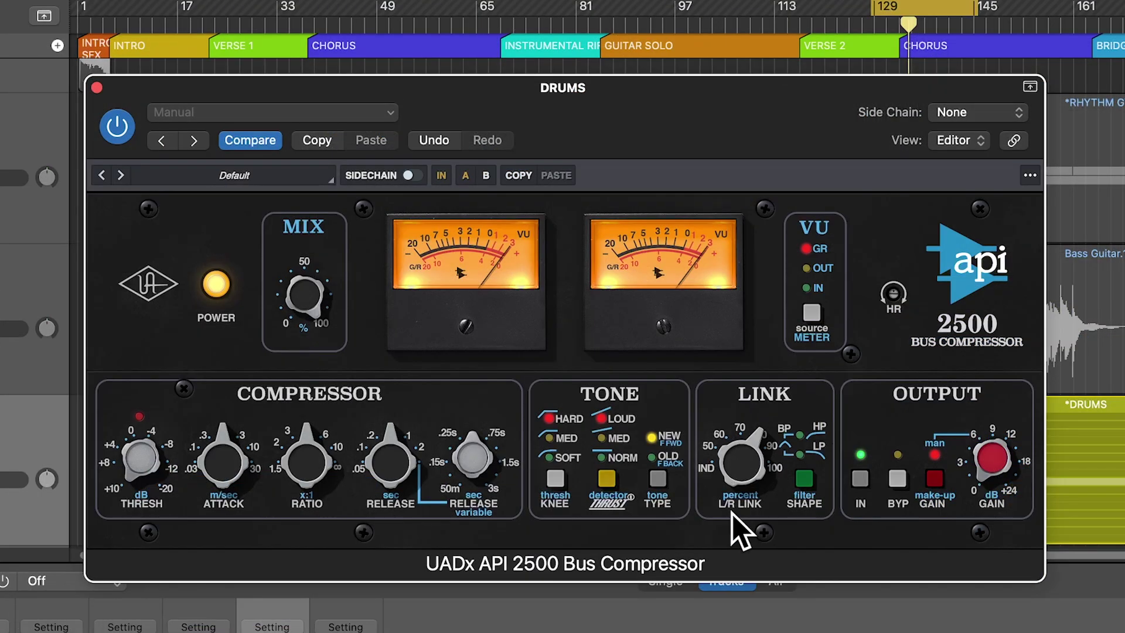
pyautogui.moveTo(740, 462); pyautogui.dragTo(717, 486)
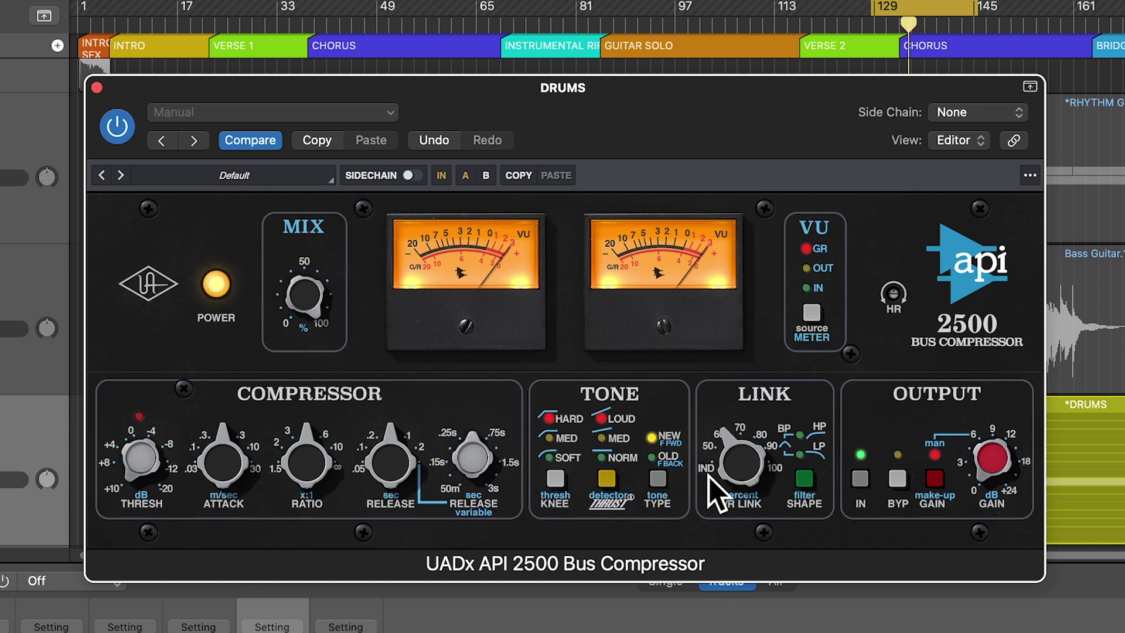
pyautogui.moveTo(732, 502); pyautogui.dragTo(729, 577)
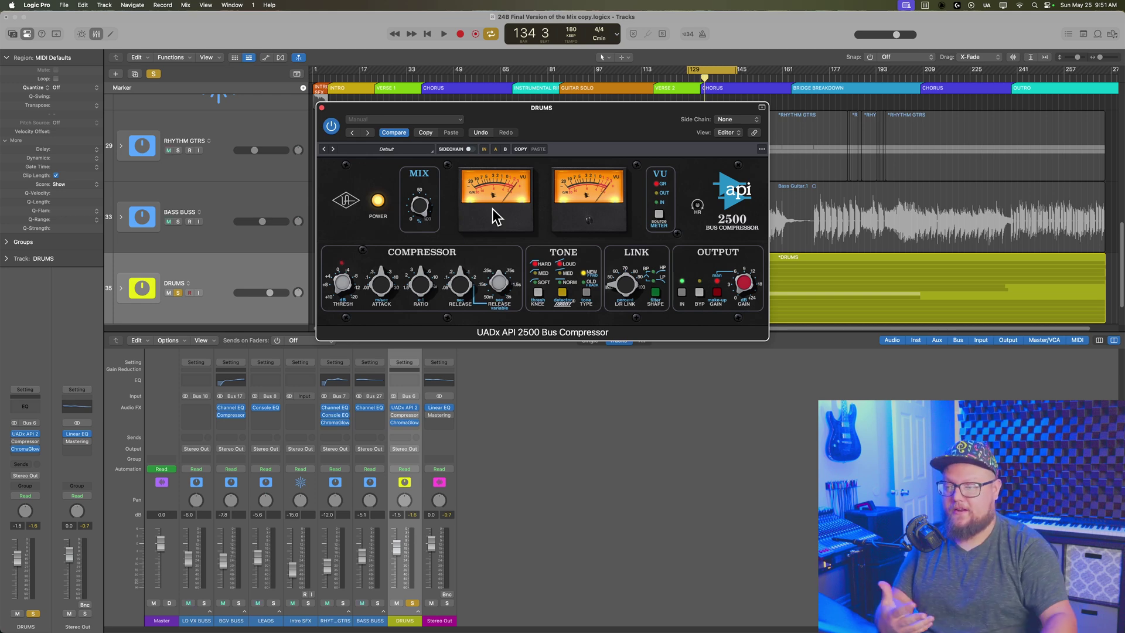
# Remove the API 2500 from the DRUMS bus with No Plug-in and reopen the stock Compressor.
pyautogui.click(321, 107)
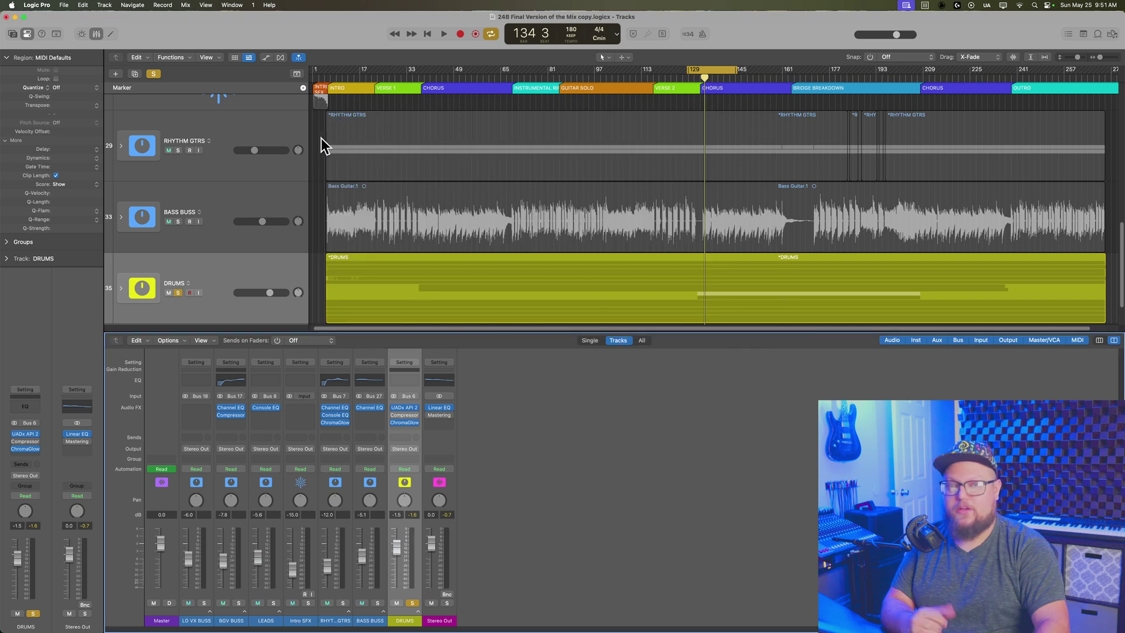
pyautogui.click(415, 412)
pyautogui.click(431, 420)
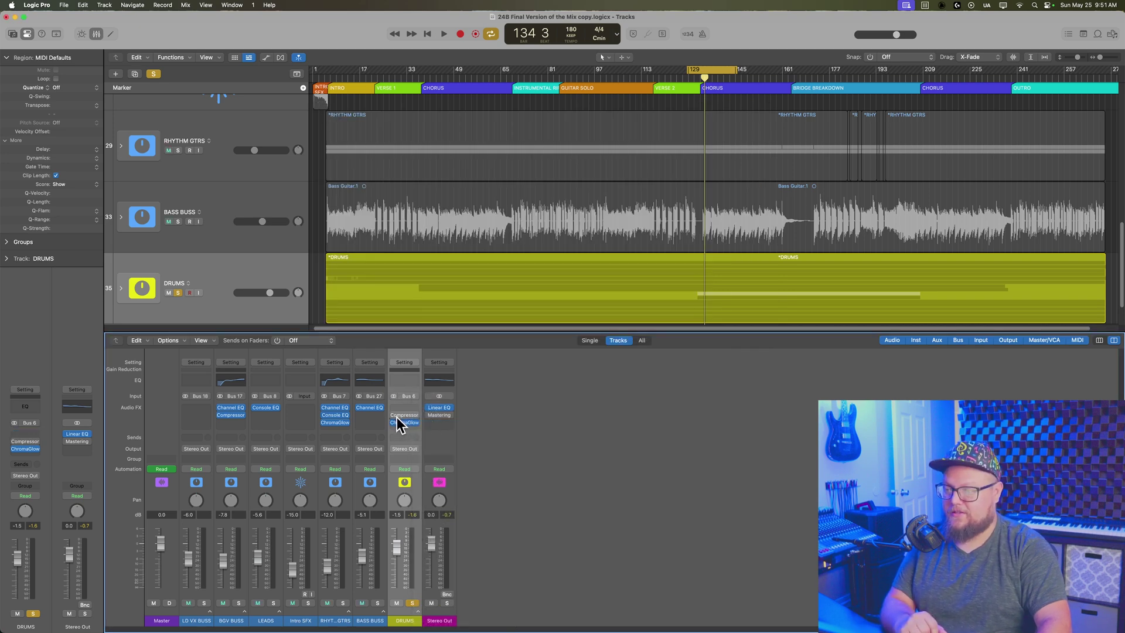
pyautogui.click(402, 415)
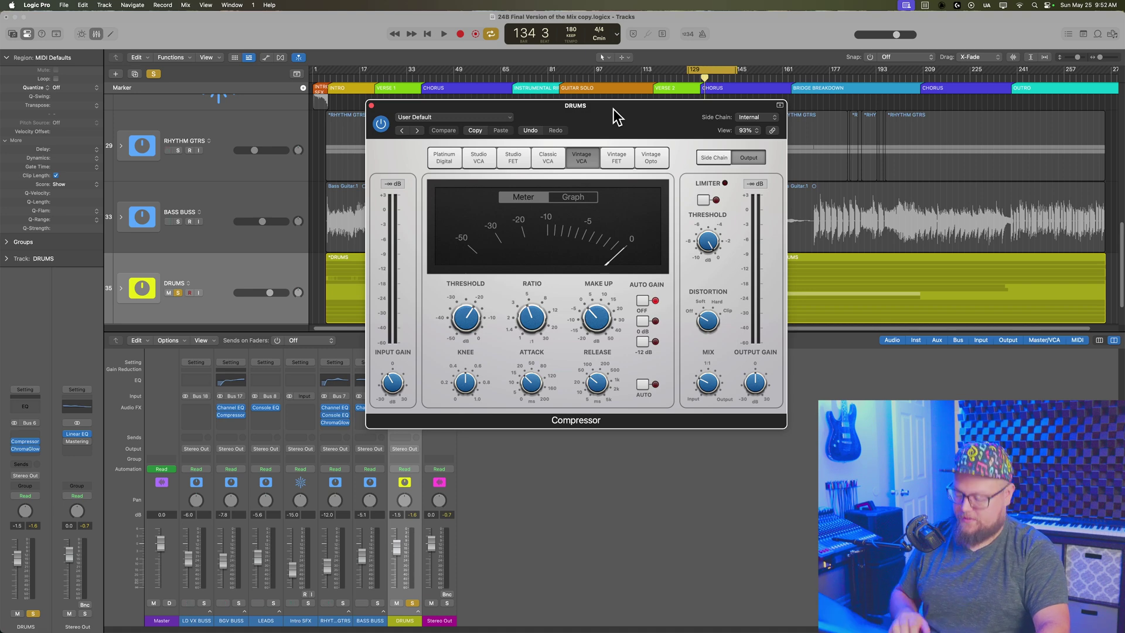
pyautogui.press('space')
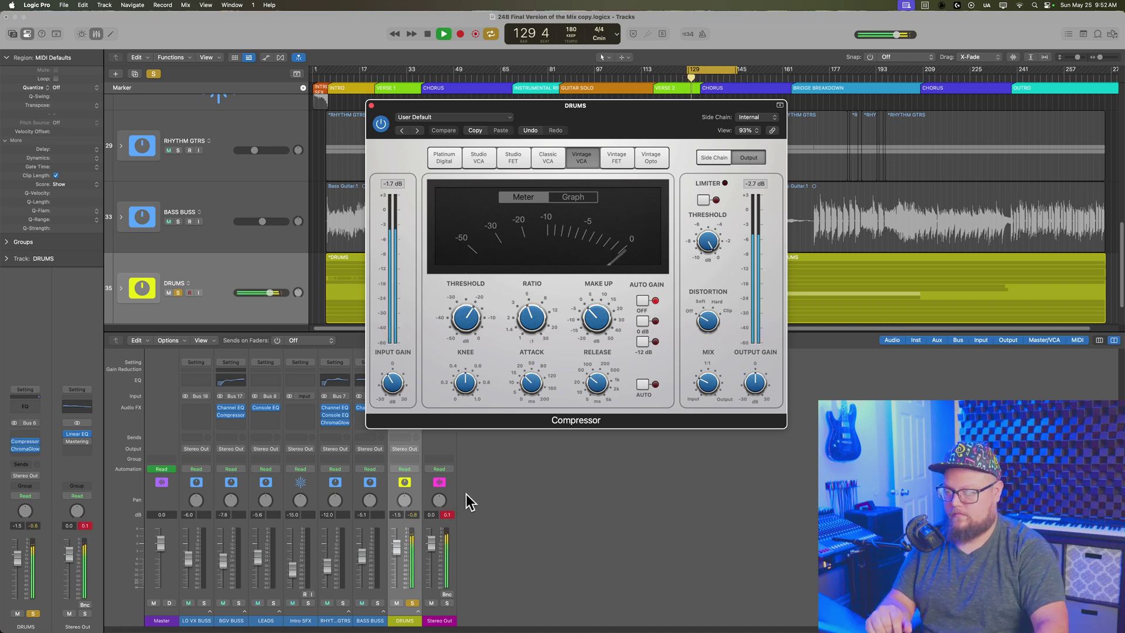
pyautogui.click(532, 532)
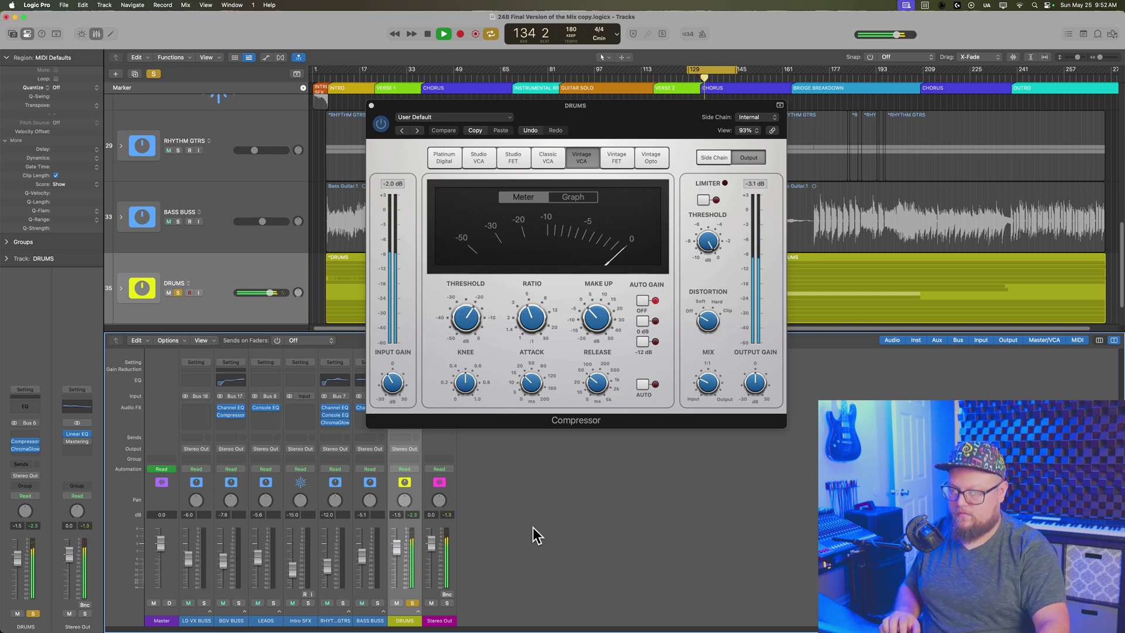
pyautogui.press('space')
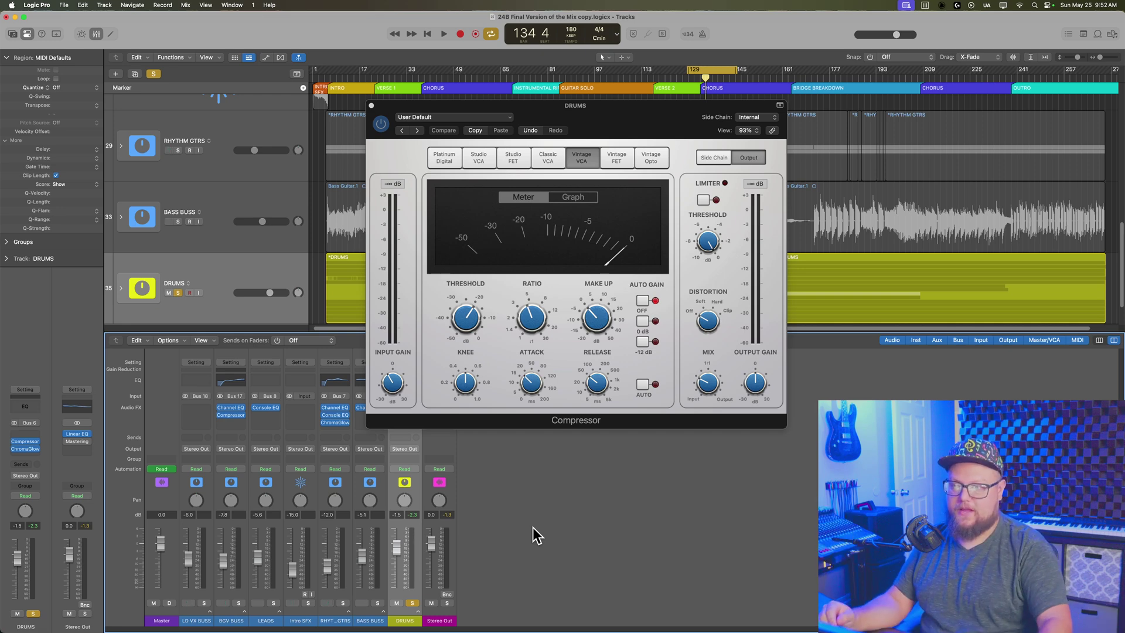
# Reload the DRUMS Compressor as Compressor > Dual Mono and reposition its window.
pyautogui.moveTo(502, 106); pyautogui.dragTo(572, 94)
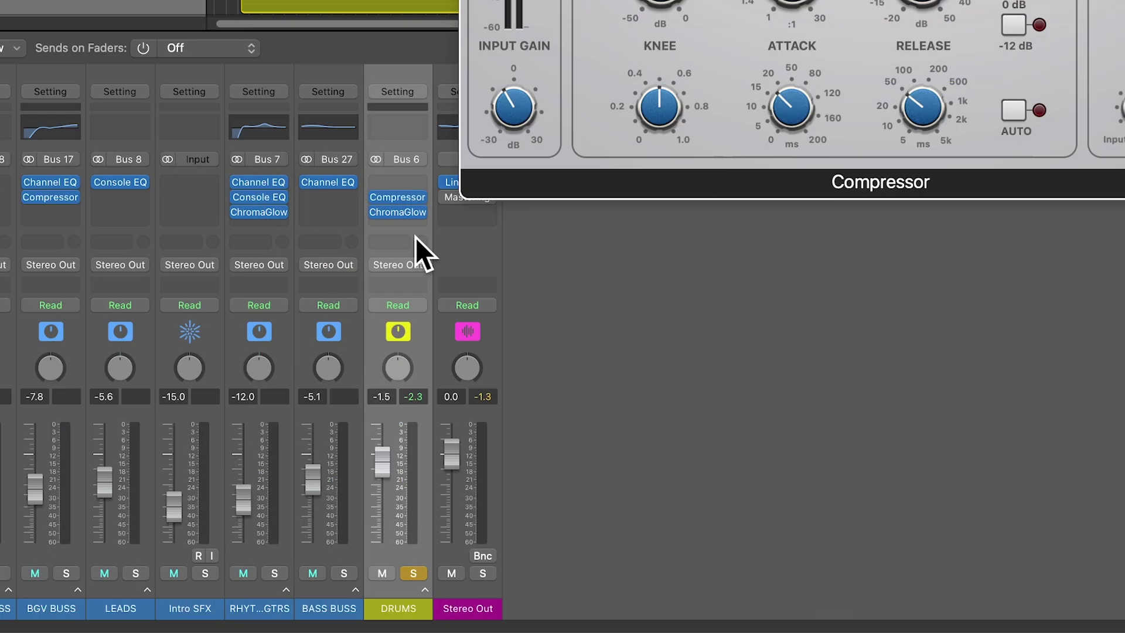
pyautogui.click(415, 415)
pyautogui.moveTo(455, 412)
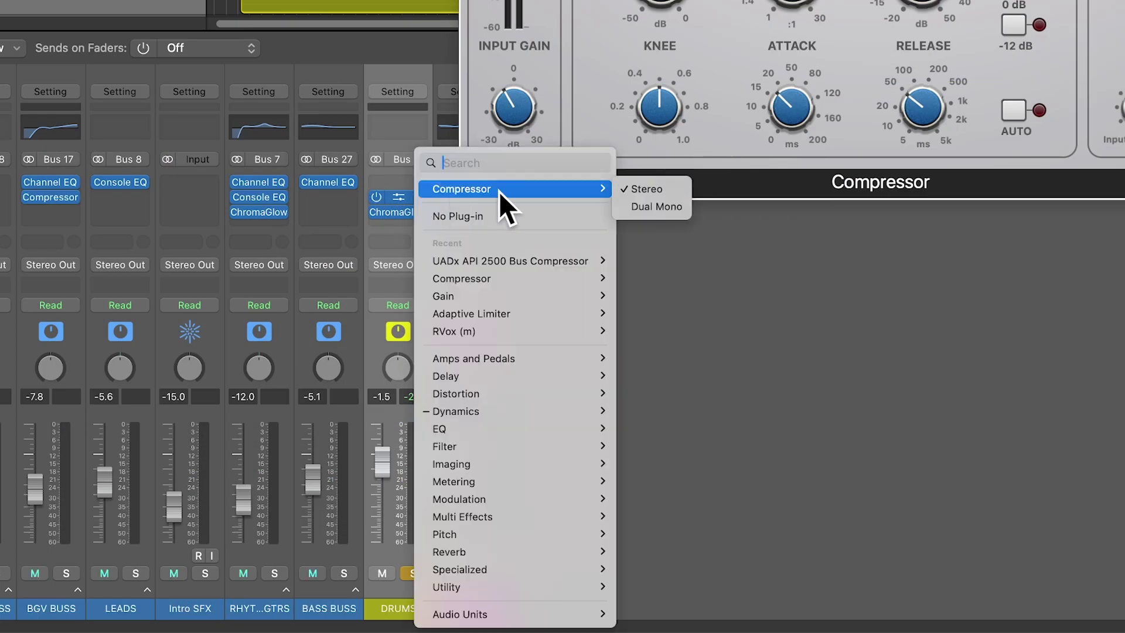
pyautogui.click(666, 211)
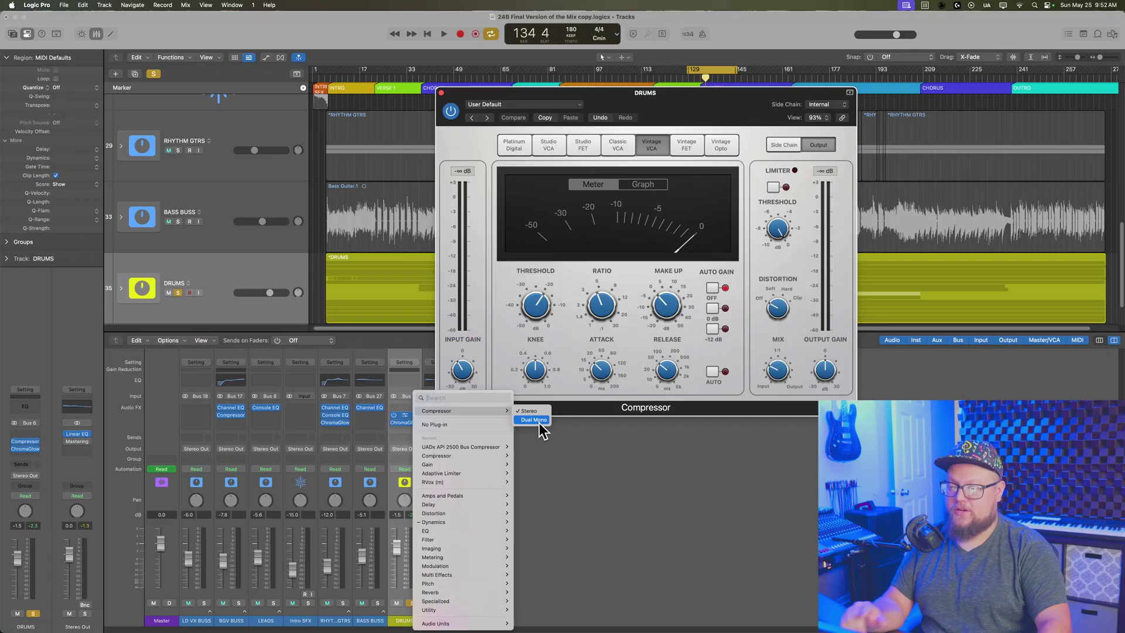
pyautogui.click(667, 212)
pyautogui.moveTo(694, 102); pyautogui.dragTo(599, 102)
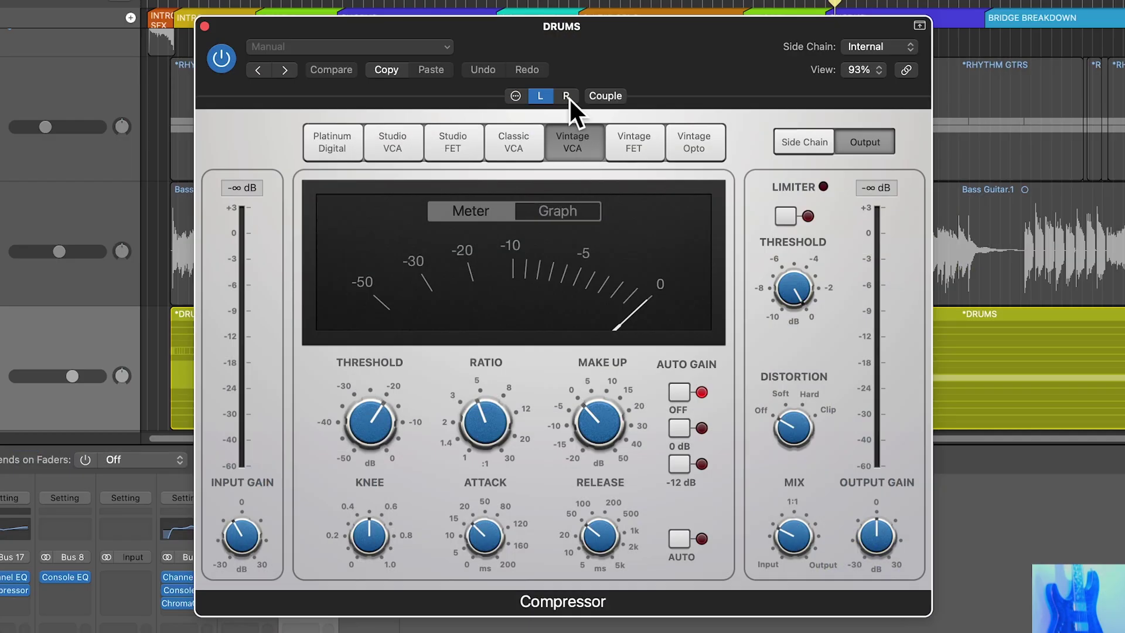
# Compare the L and R channel settings and raise the left channel's ratio to 6.8:1.
pyautogui.click(552, 132)
pyautogui.click(540, 95)
pyautogui.click(566, 97)
pyautogui.click(539, 95)
pyautogui.moveTo(444, 419); pyautogui.dragTo(495, 393)
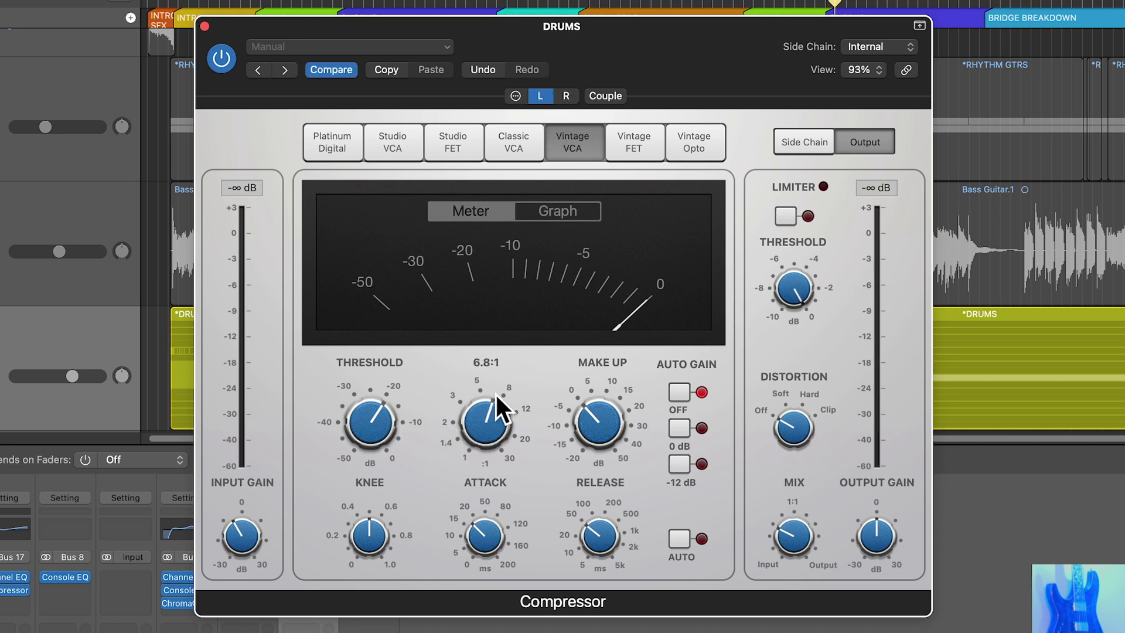
# Enable Couple and set both channels' ratio together to 5.2:1.
pyautogui.click(567, 96)
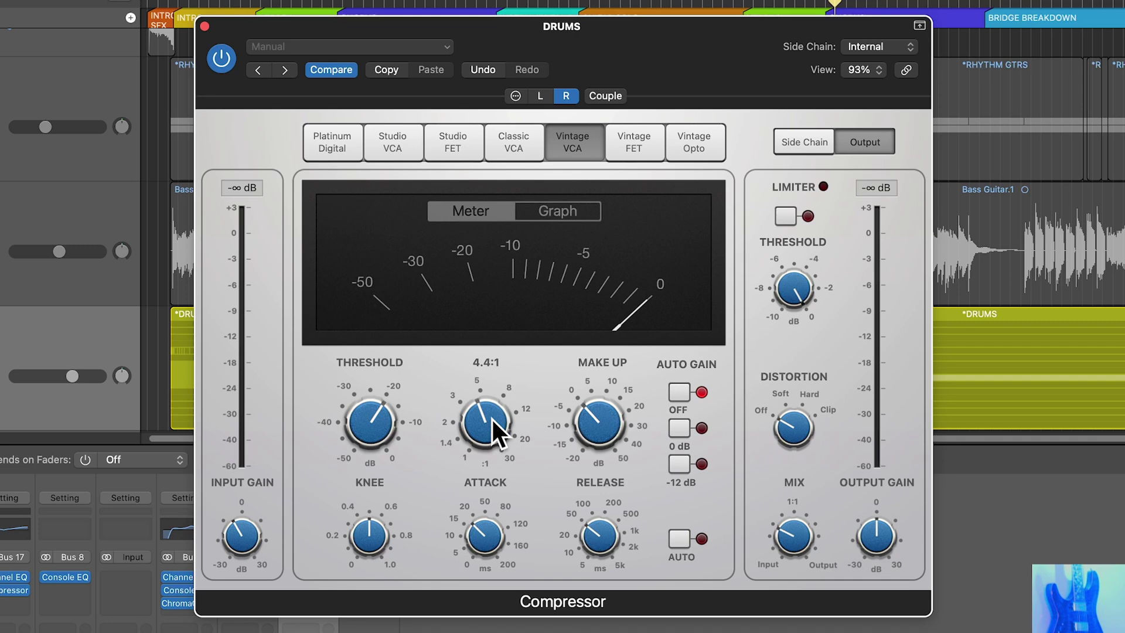
pyautogui.click(616, 92)
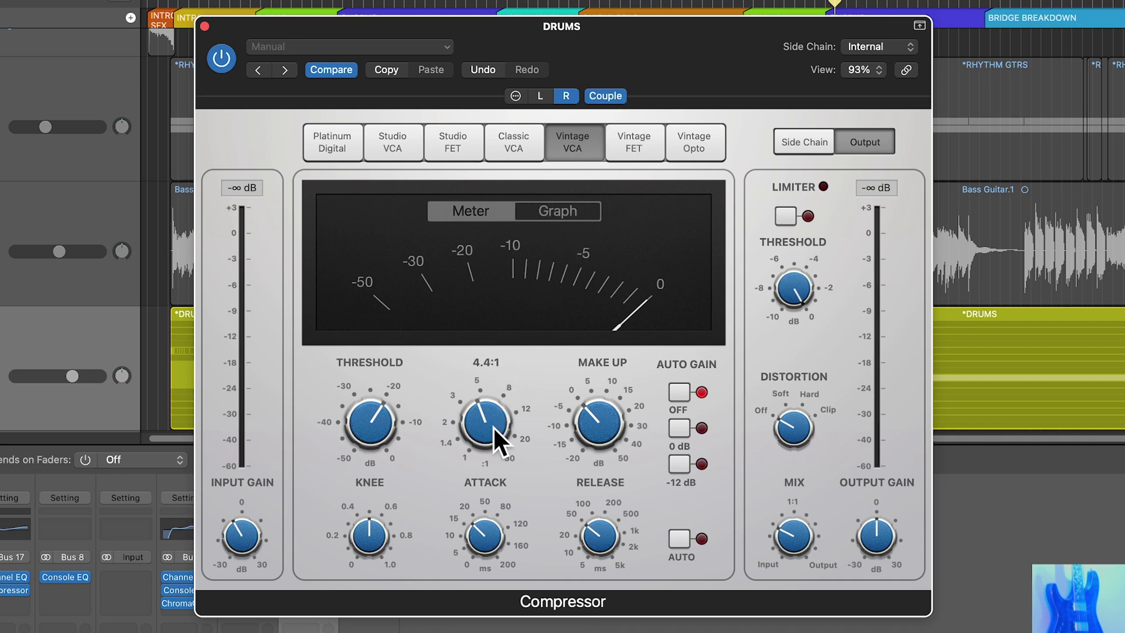
pyautogui.moveTo(493, 425)
pyautogui.mouseDown()
pyautogui.moveTo(514, 344)
pyautogui.moveTo(504, 466)
pyautogui.moveTo(519, 370)
pyautogui.moveTo(488, 464)
pyautogui.moveTo(507, 394)
pyautogui.moveTo(488, 452)
pyautogui.moveTo(504, 413)
pyautogui.moveTo(501, 469)
pyautogui.moveTo(491, 430)
pyautogui.moveTo(493, 443)
pyautogui.mouseUp()
pyautogui.click(540, 93)
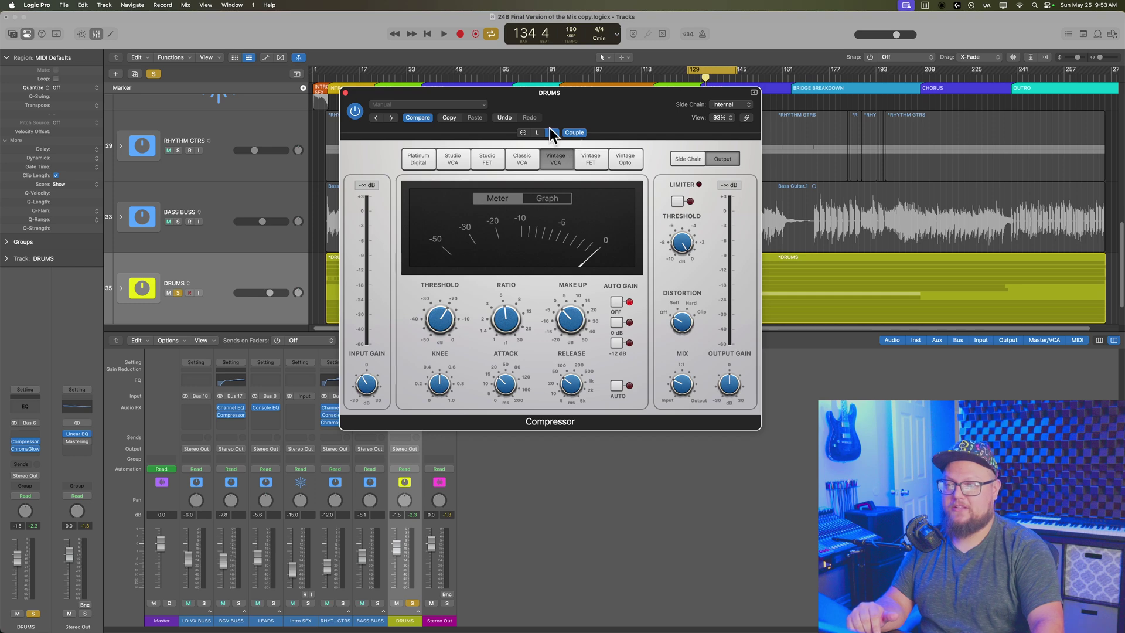
# Turn Couple off and switch between the L and R channels to edit them independently.
pyautogui.click(573, 132)
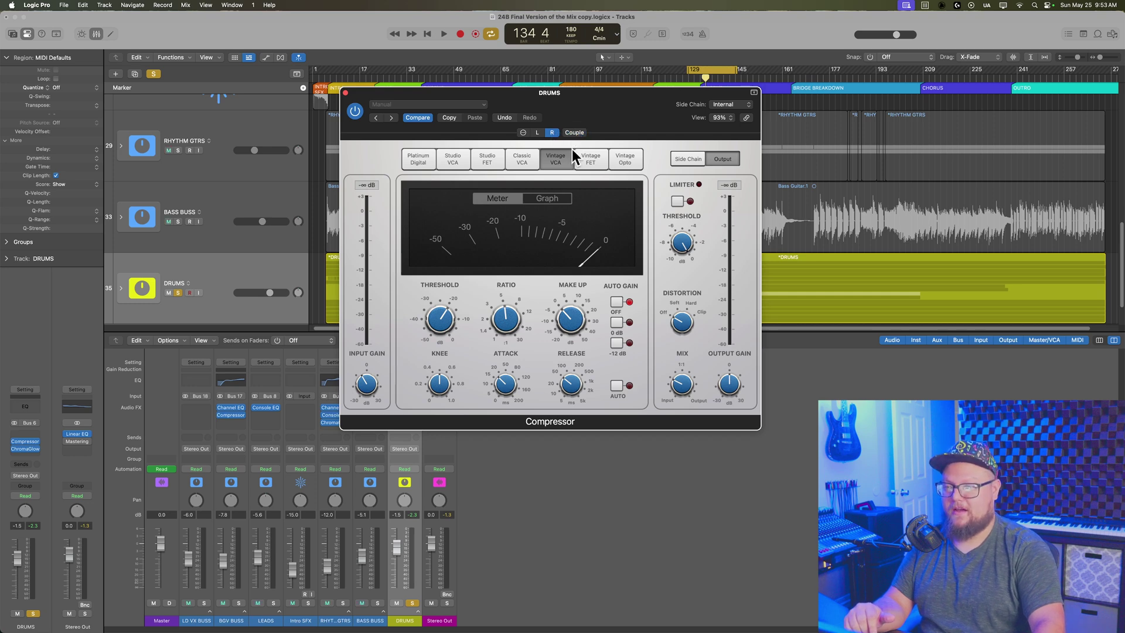
pyautogui.click(537, 132)
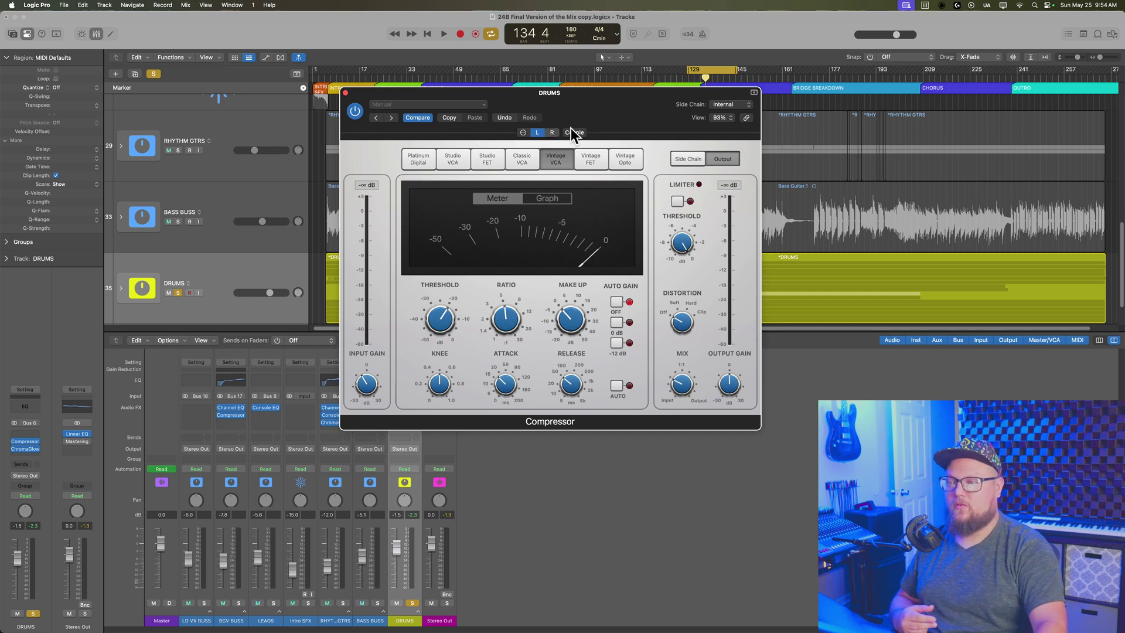
pyautogui.click(553, 135)
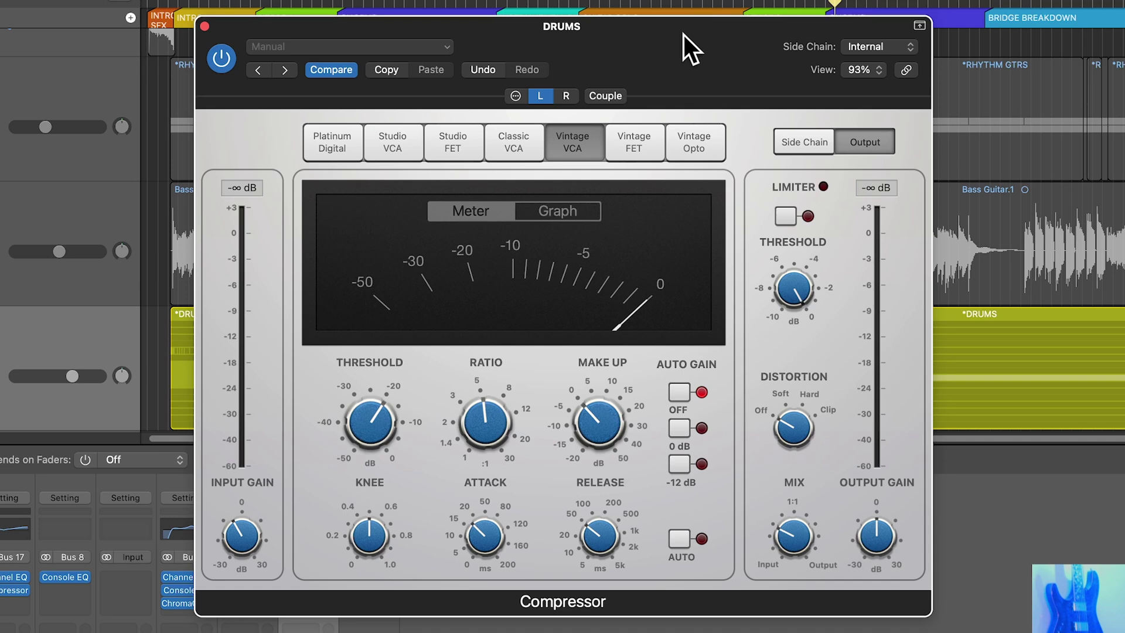
pyautogui.press('space')
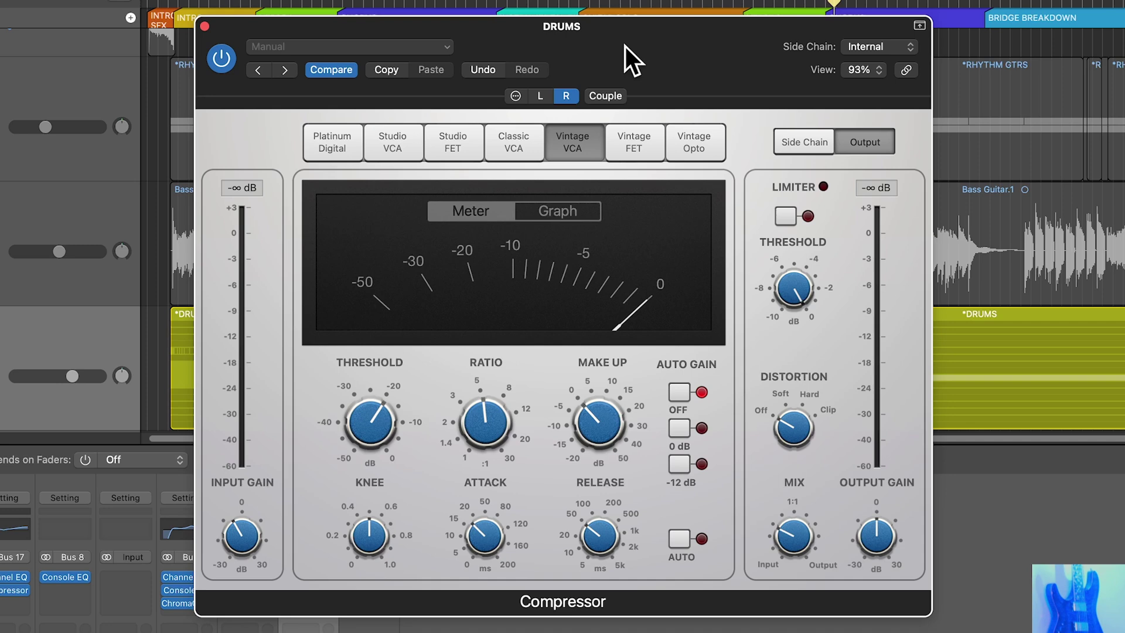
pyautogui.press('space')
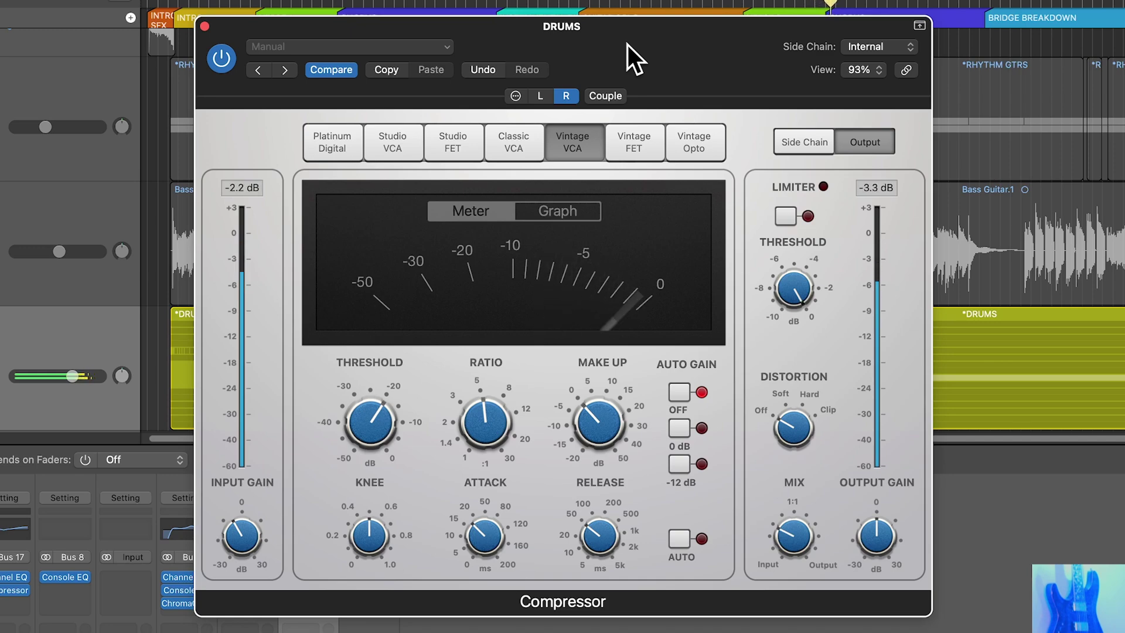
pyautogui.press('space')
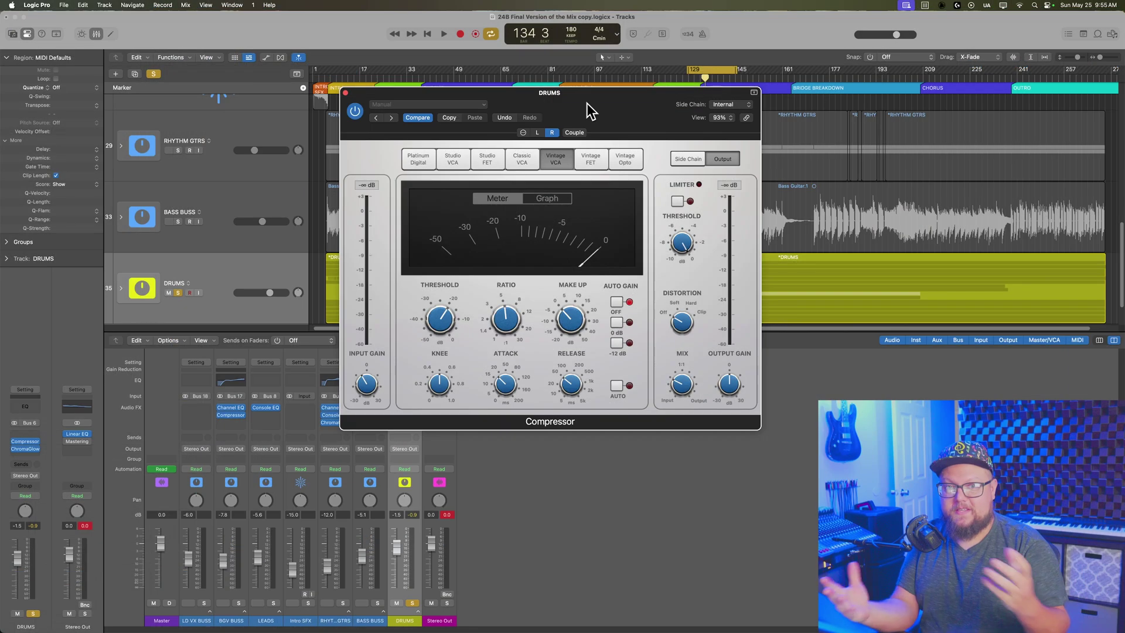
pyautogui.click(447, 514)
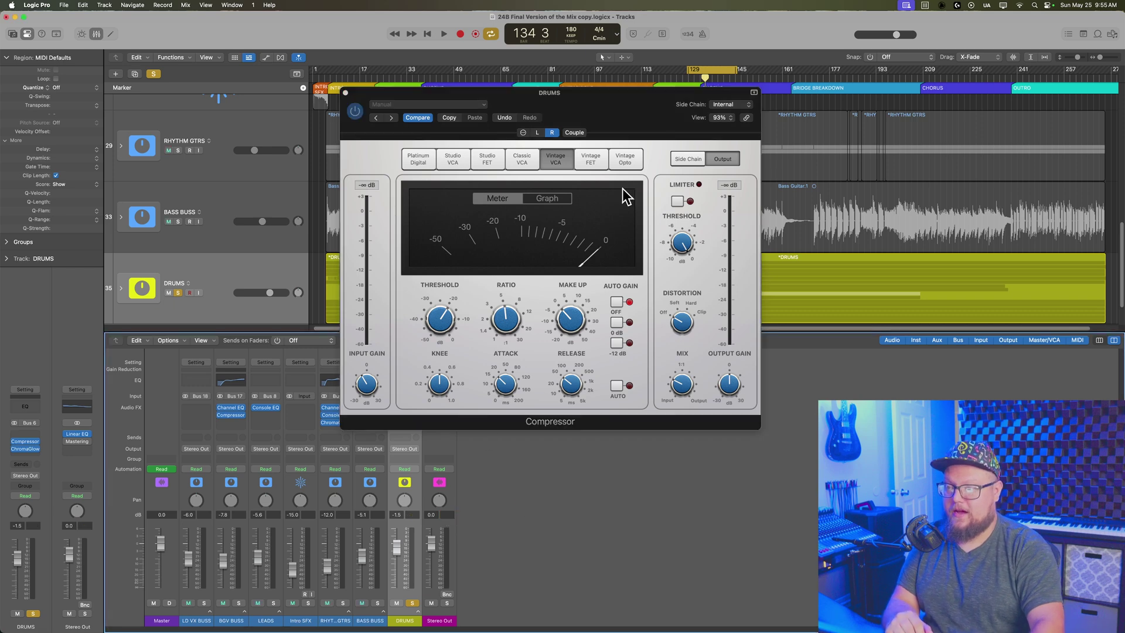
pyautogui.click(627, 111)
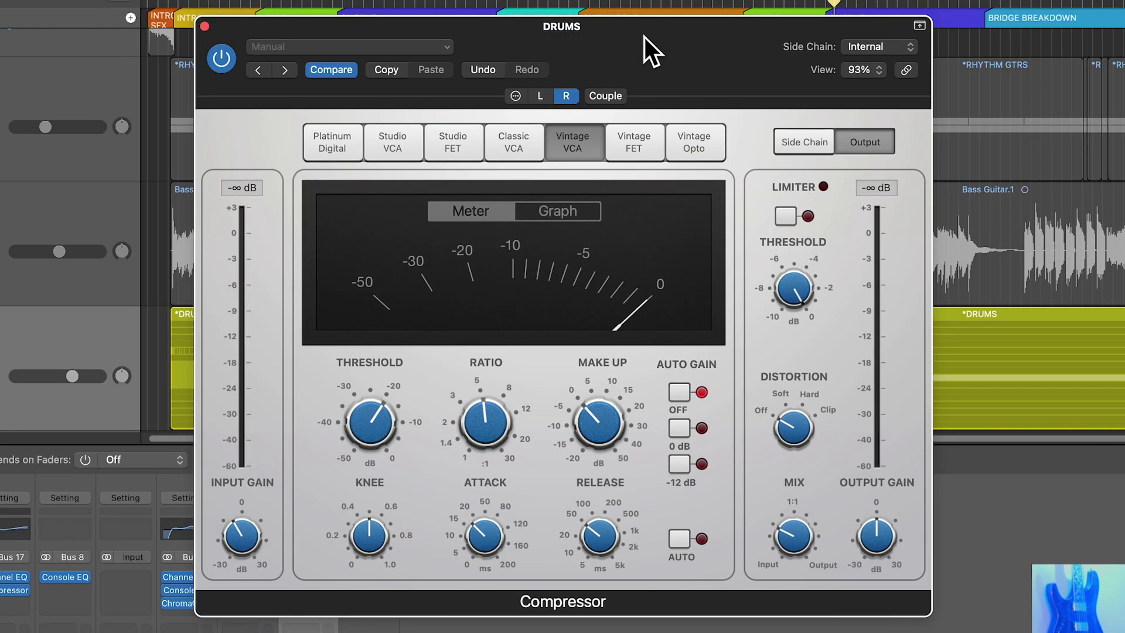
pyautogui.click(515, 96)
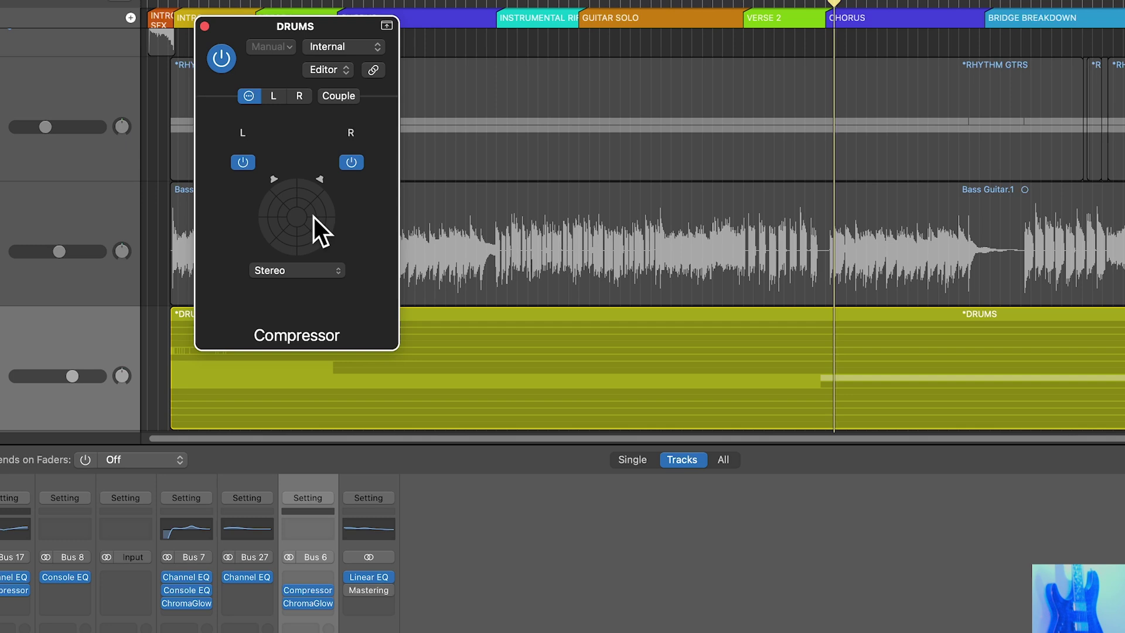
pyautogui.click(301, 267)
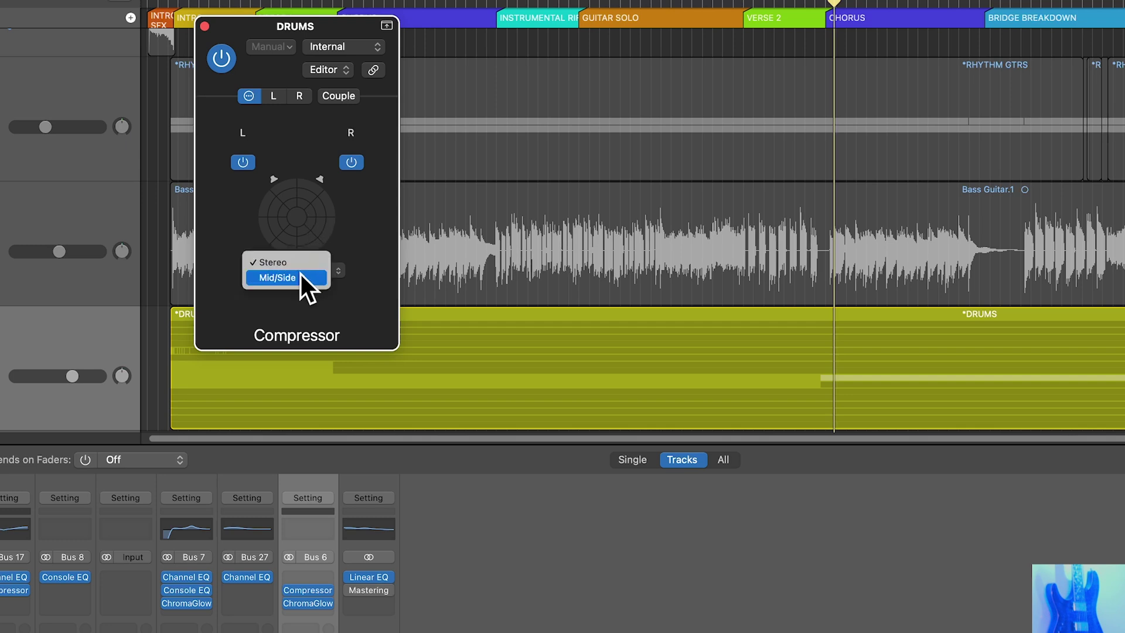
pyautogui.click(301, 273)
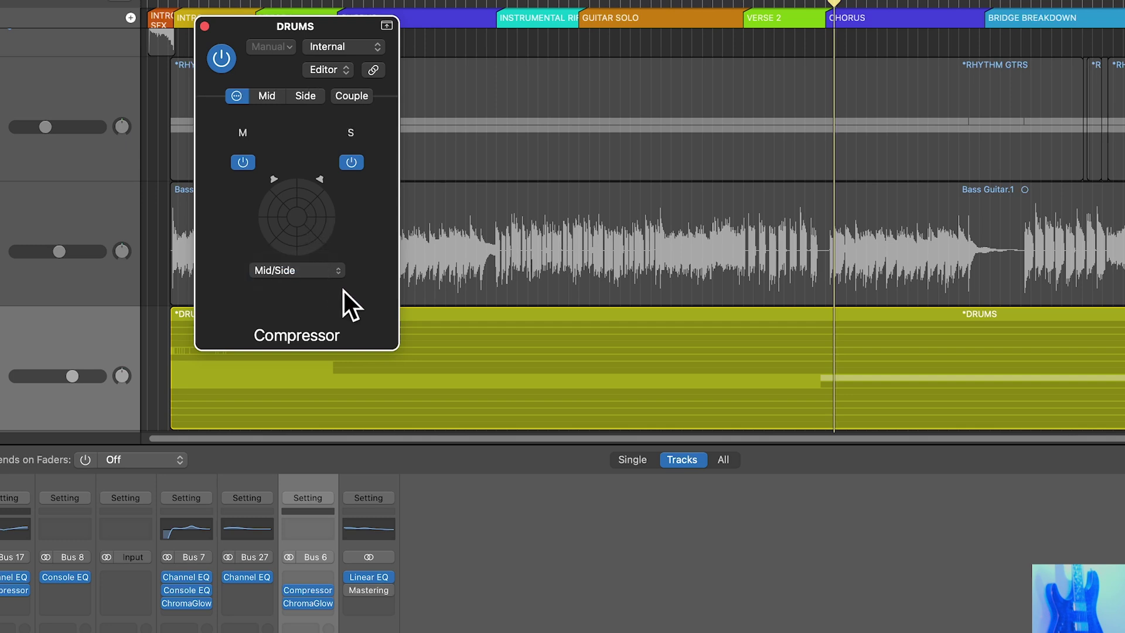
pyautogui.click(268, 96)
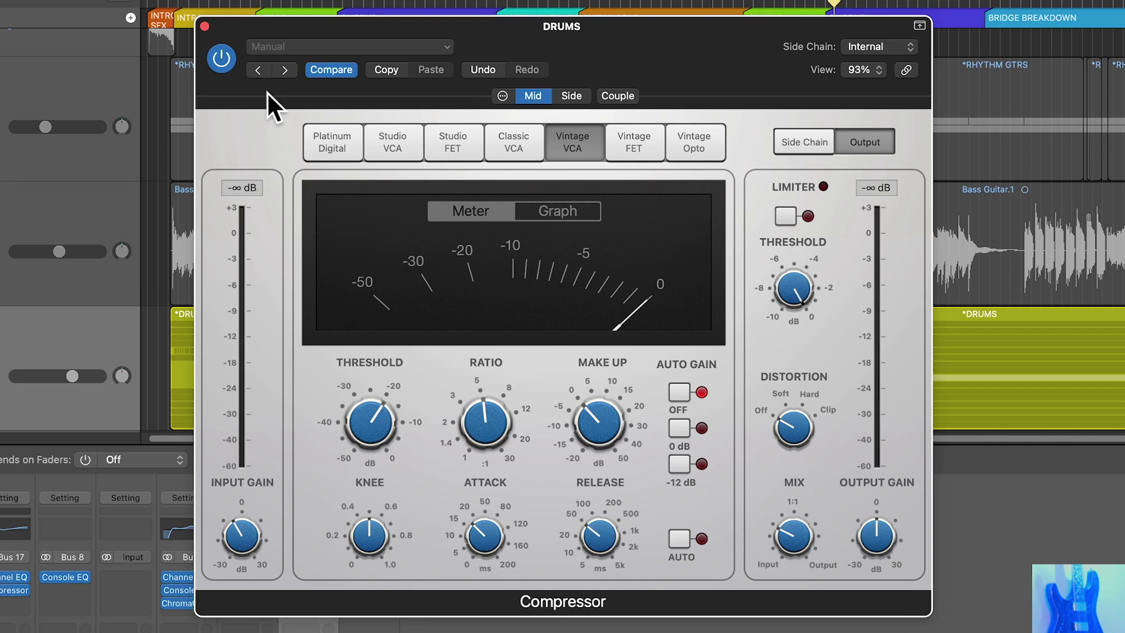
pyautogui.click(536, 96)
pyautogui.click(574, 93)
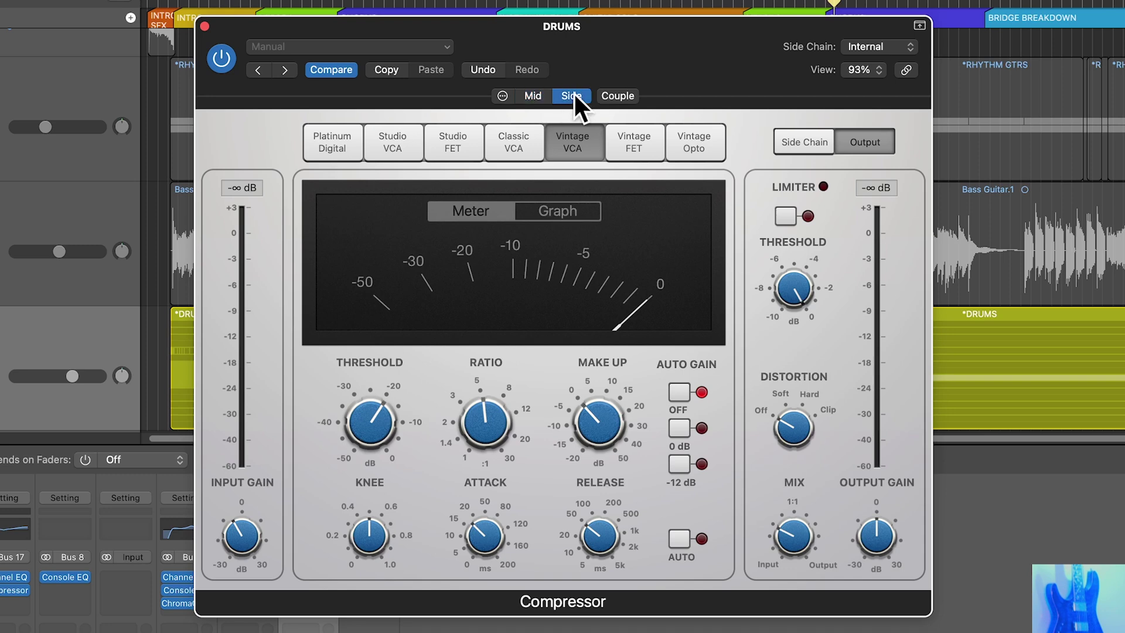
pyautogui.click(504, 95)
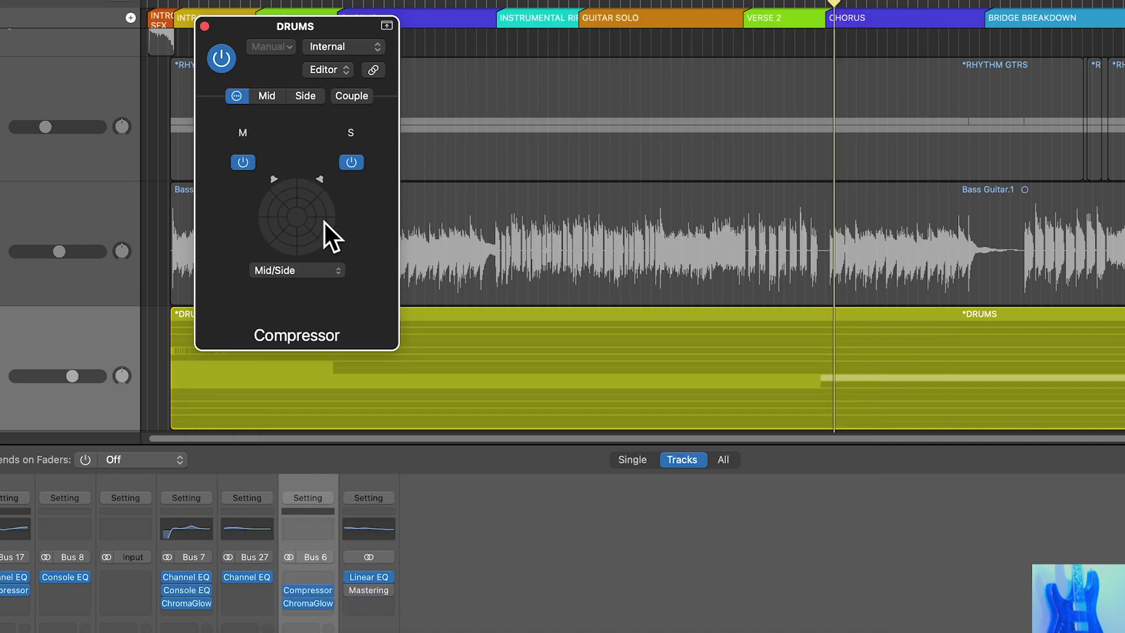
pyautogui.click(303, 273)
pyautogui.click(300, 246)
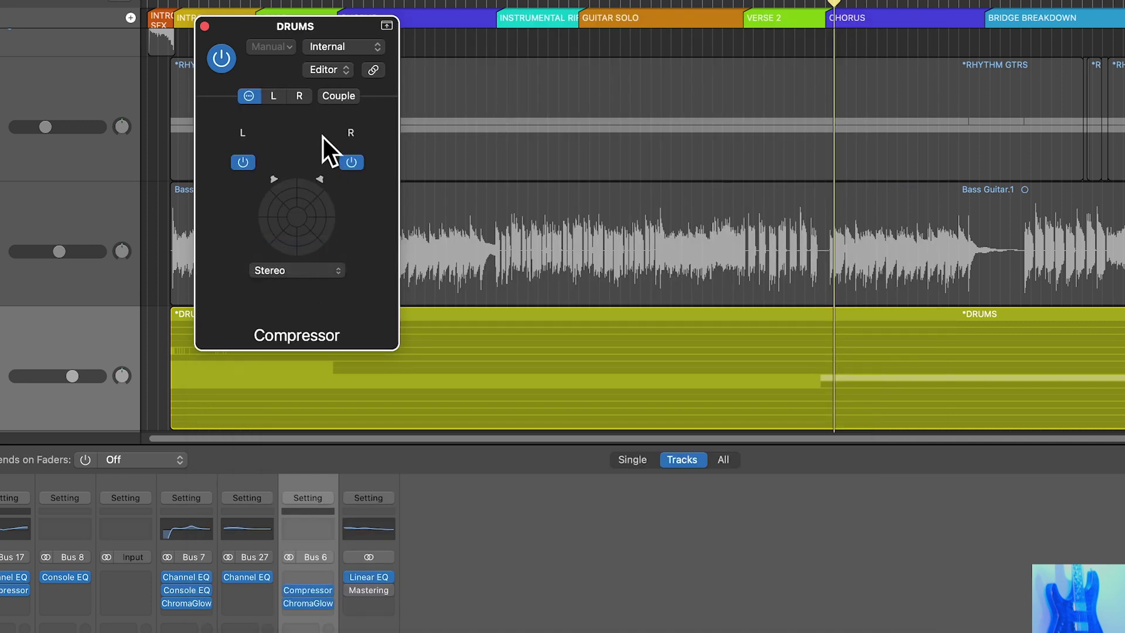
pyautogui.click(273, 96)
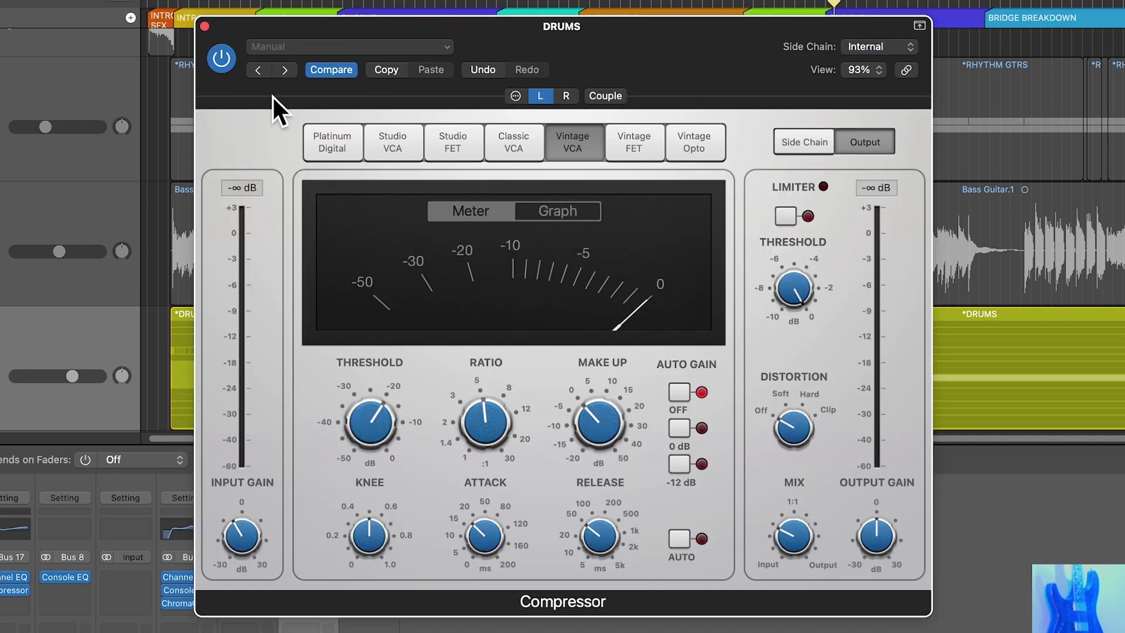